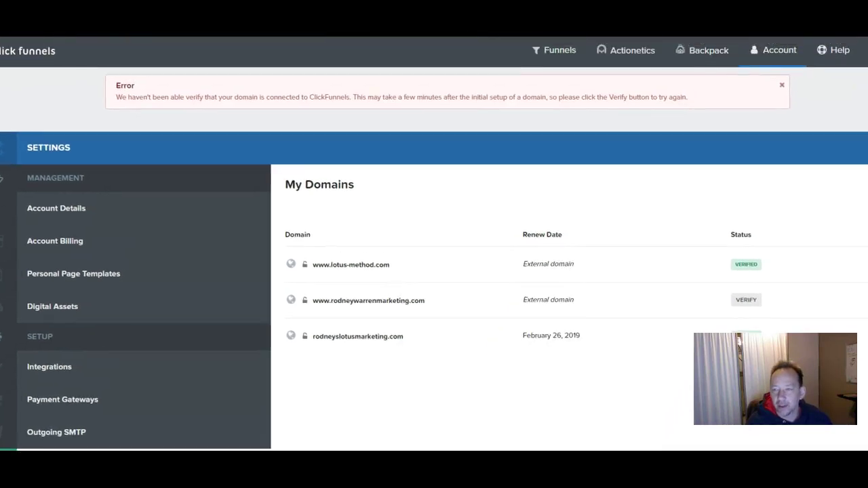
Reload ClickFunnels' My Domains page through Account > Domains to recheck each domain's verification status
left_click(791, 52)
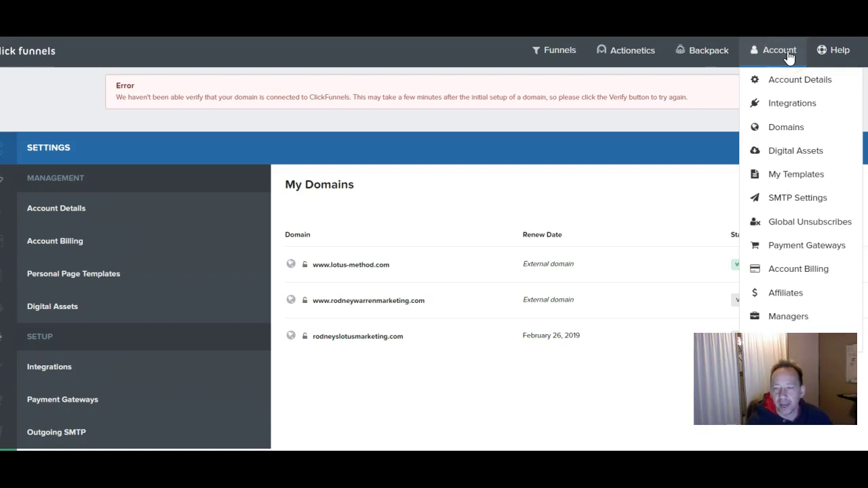
left_click(784, 134)
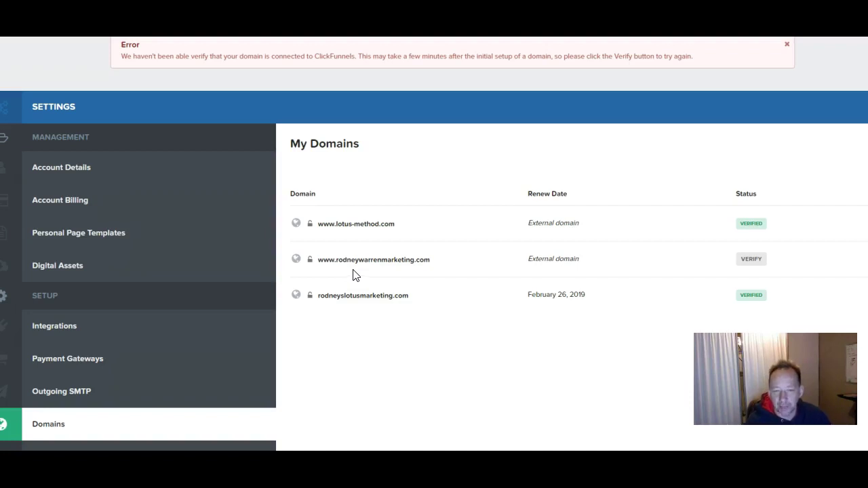
left_click(358, 270)
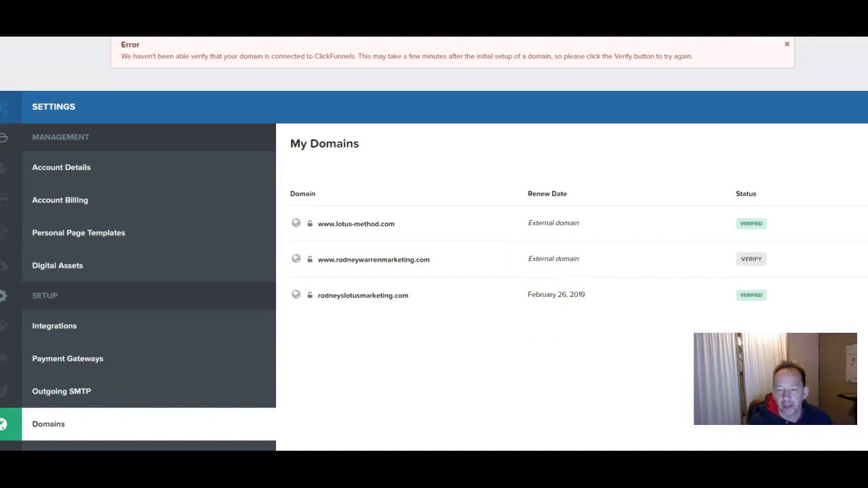
In GoDaddy, open My Products and expand the Domains list to reveal rodneywarrenmarketing.com
key("ctrl+Tab")
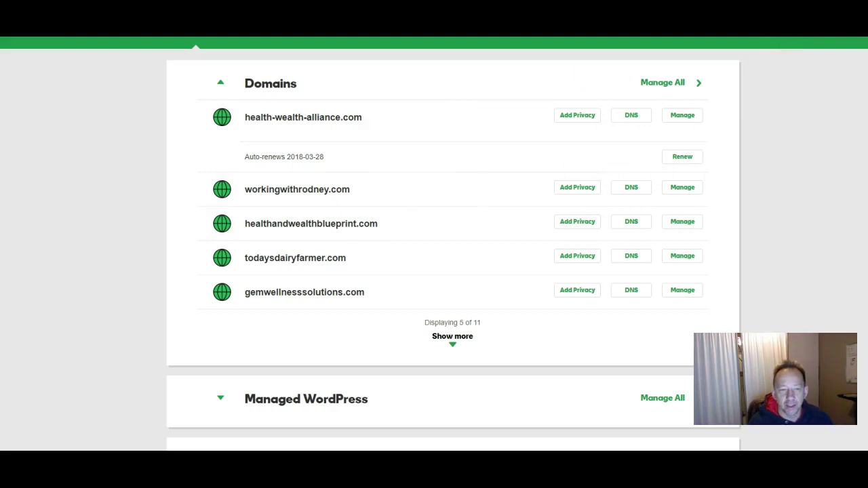
scroll(433, 244, "up", 1)
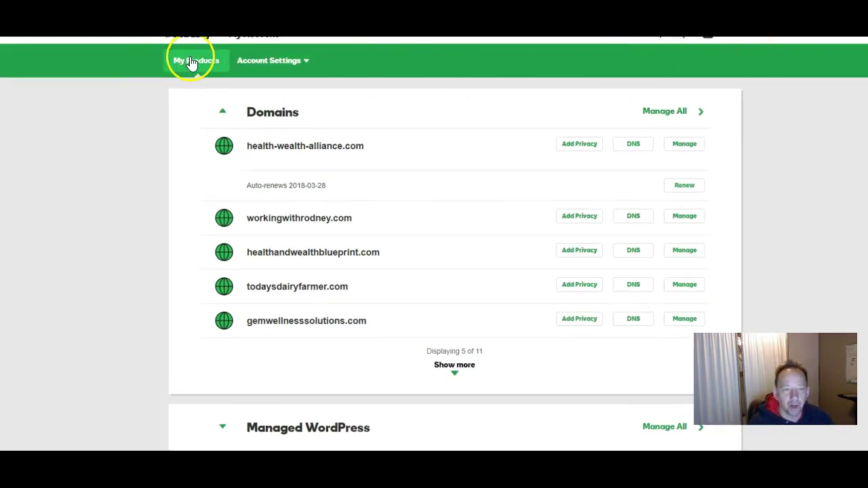
left_click(191, 62)
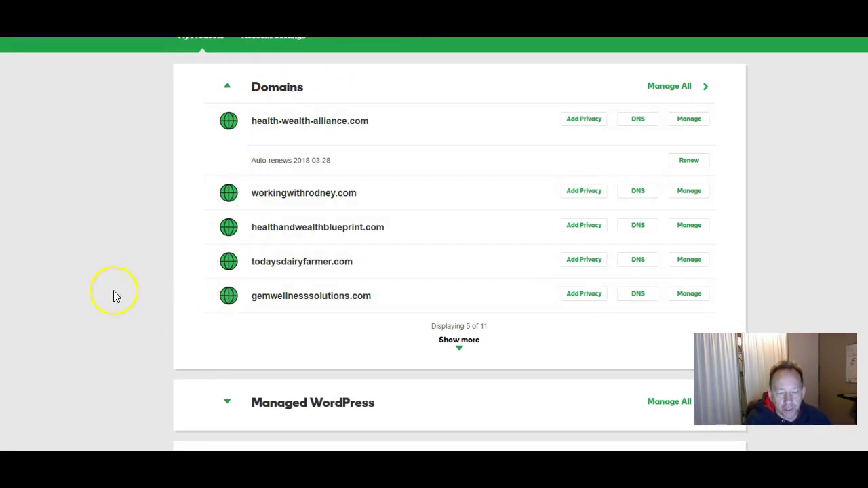
left_click(459, 340)
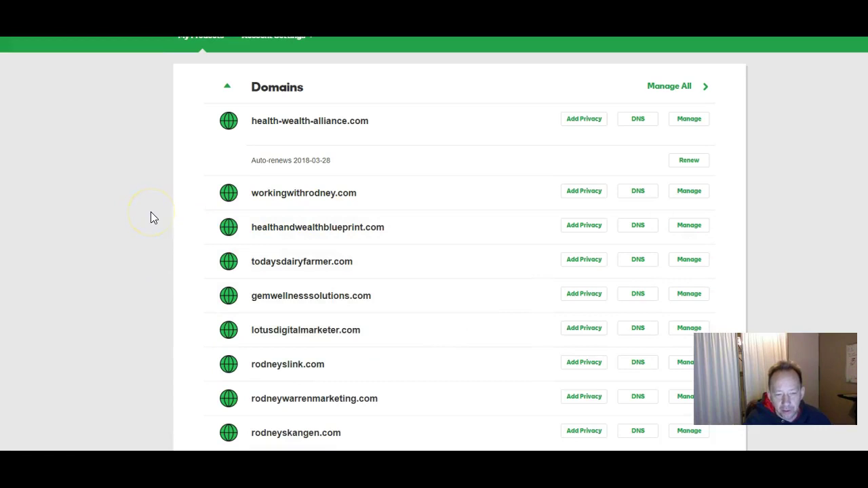
scroll(150, 212, "down", 3)
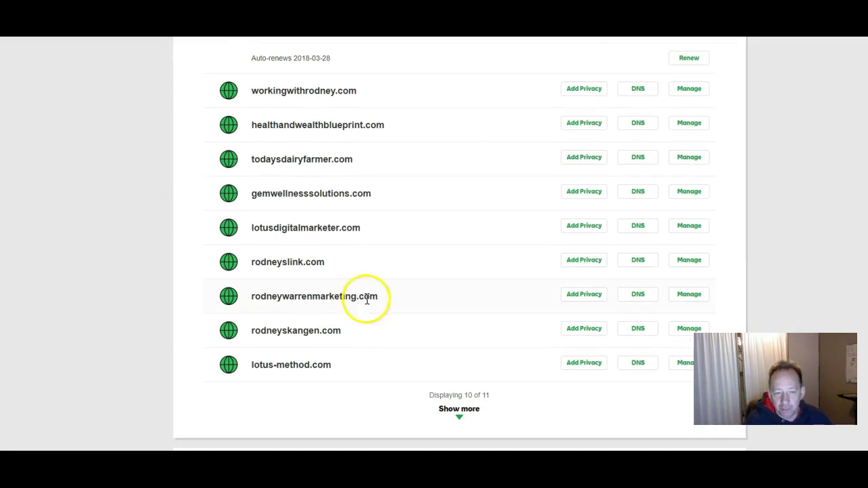
Open GoDaddy DNS Management for rodneywarrenmarketing.com and view its records
left_click(644, 299)
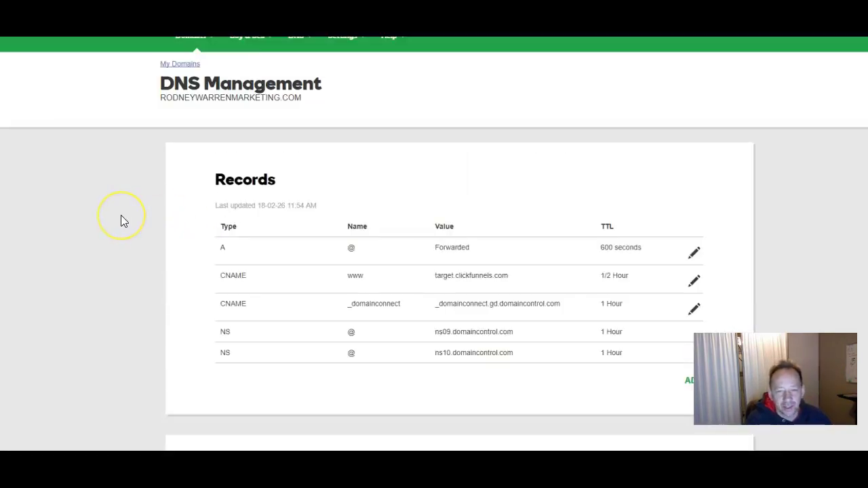
scroll(120, 220, "down", 1)
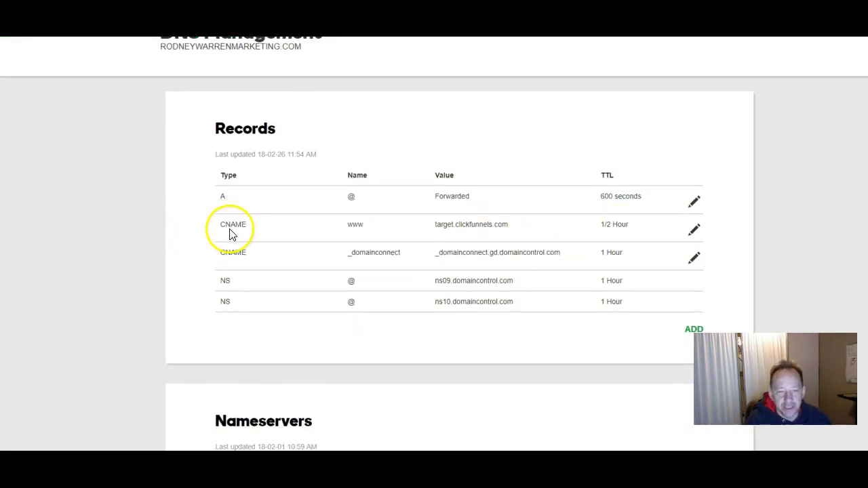
Re-save the www CNAME record pointing to target.clickfunnels.com with its TTL kept at 1/2 Hour
left_click(693, 231)
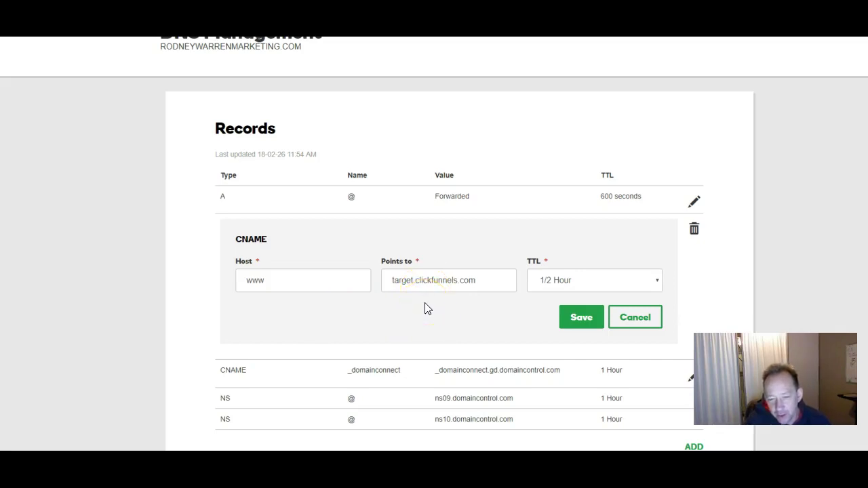
left_click(657, 280)
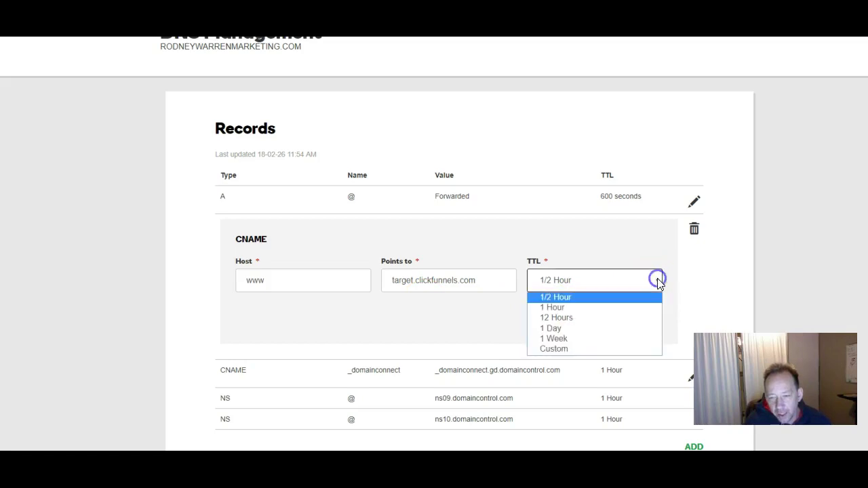
left_click(583, 298)
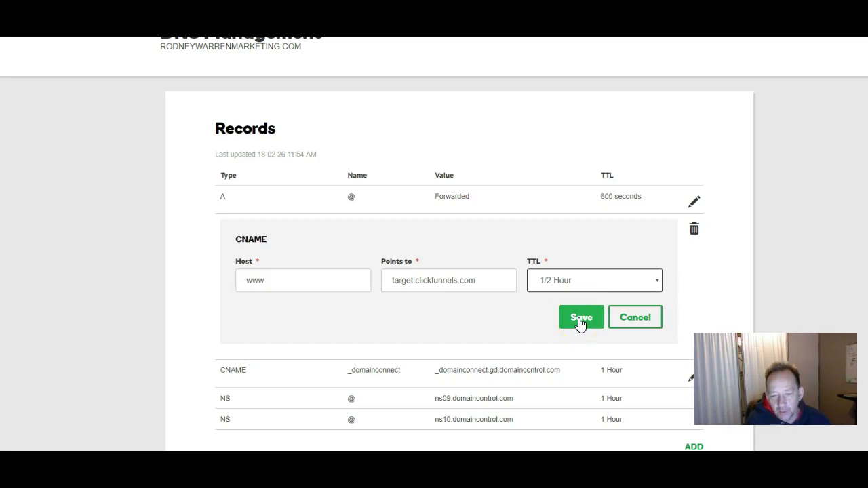
left_click(580, 319)
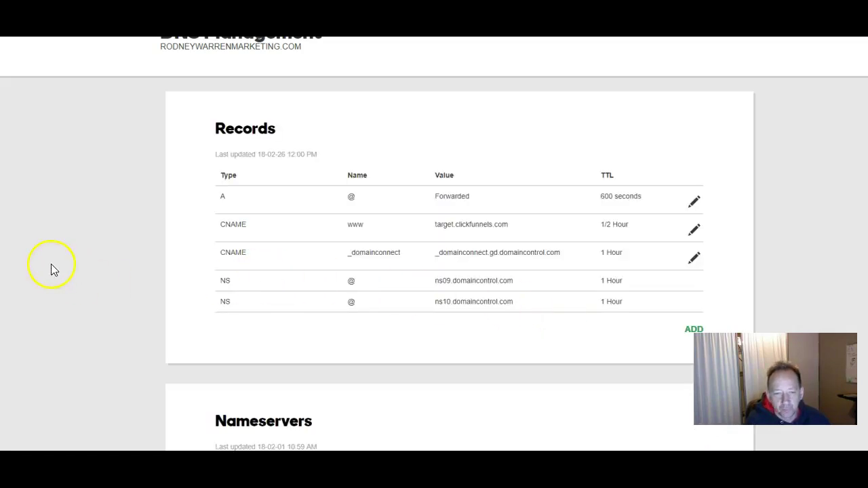
scroll(102, 198, "down", 2)
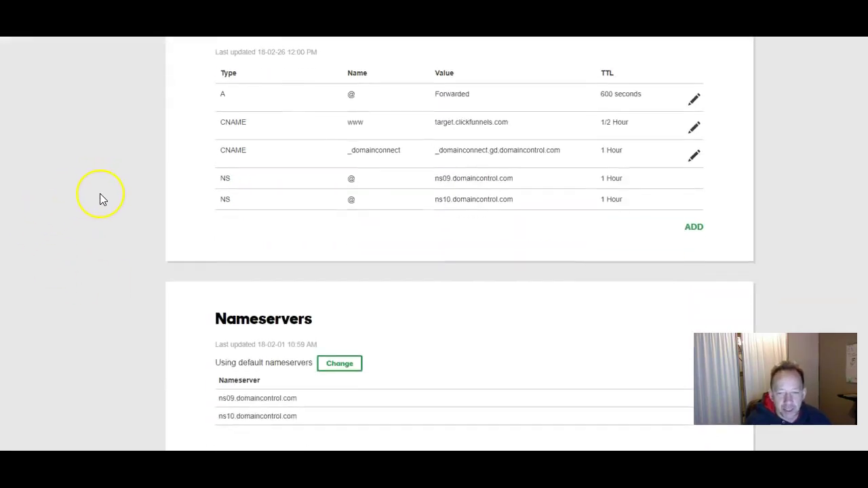
scroll(99, 198, "down", 5)
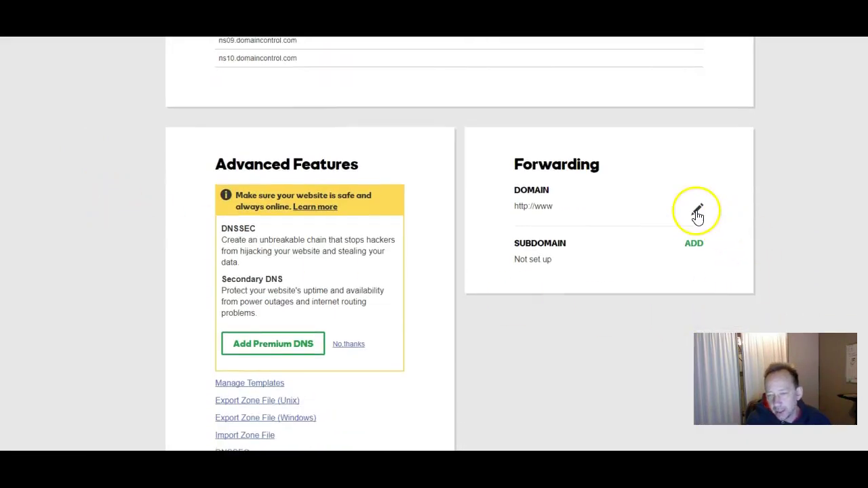
left_click(698, 215)
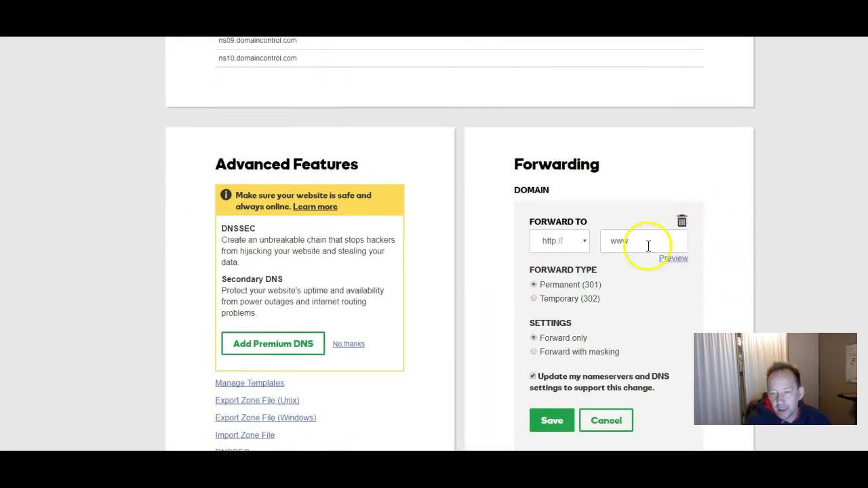
left_click(583, 242)
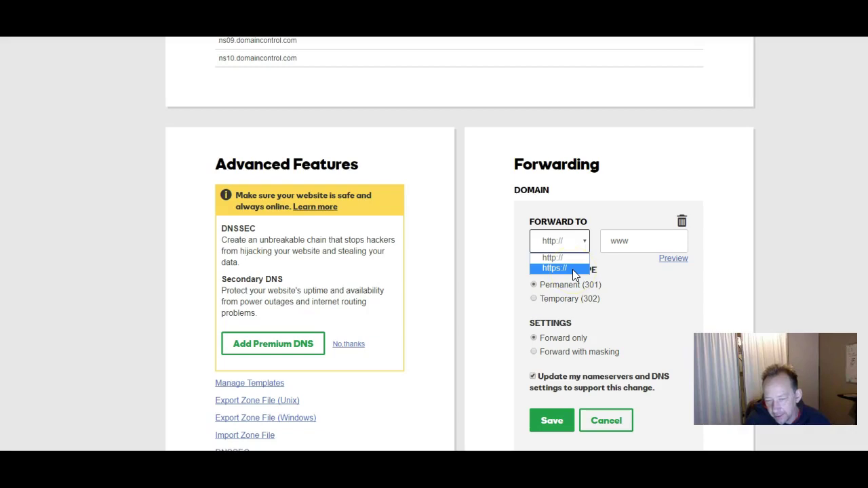
left_click(571, 242)
left_click(569, 243)
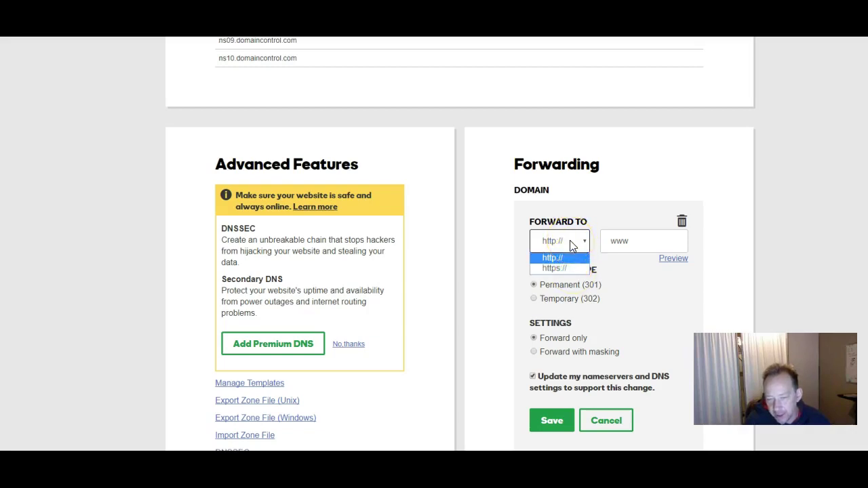
left_click(566, 268)
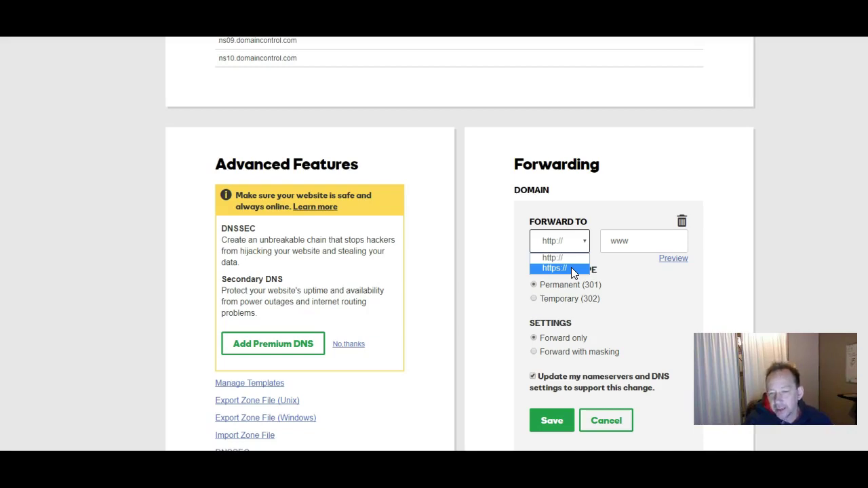
left_click(570, 269)
Enter the domain's www address as the destination and save the Permanent (301), forward-only forwarding
left_click(641, 242)
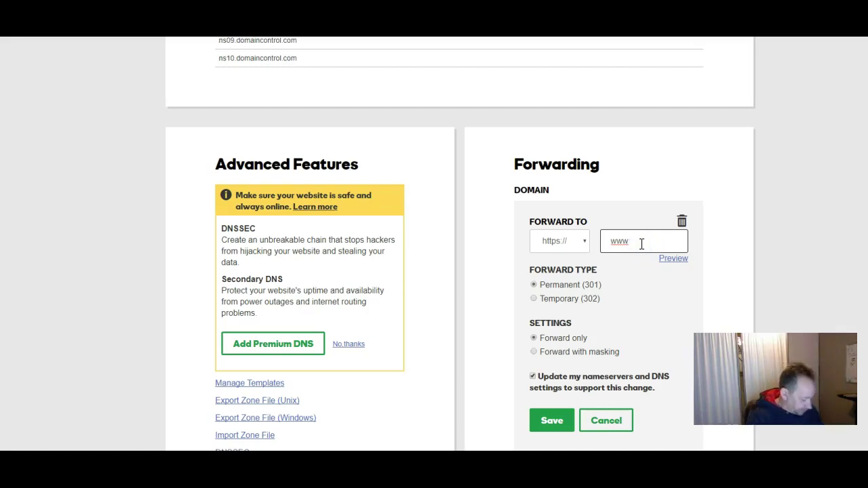
type(".")
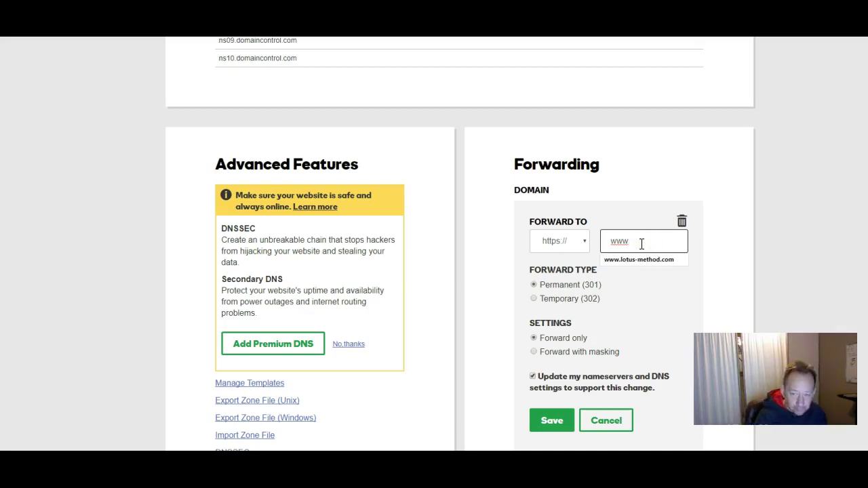
left_click(646, 264)
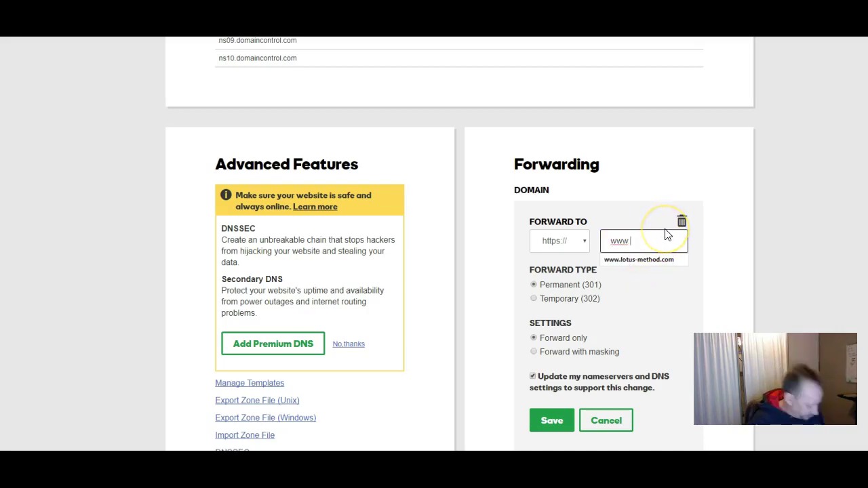
type(".rodney")
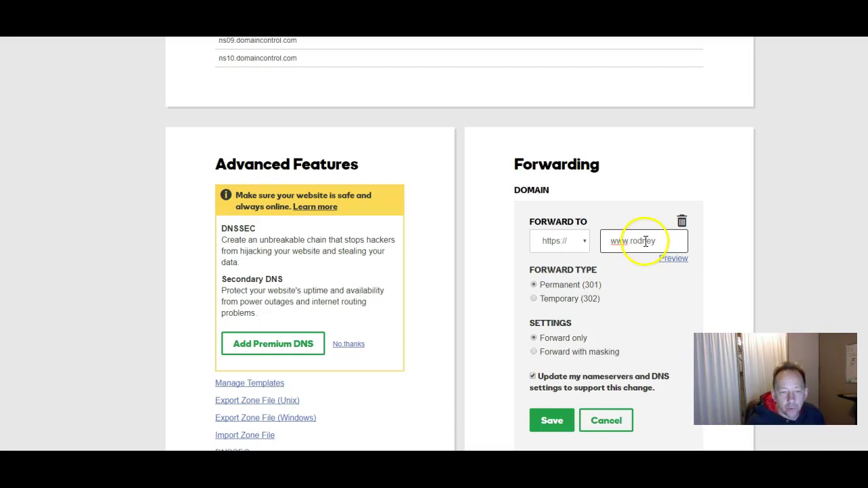
scroll(647, 244, "up", 3)
scroll(648, 246, "up", 5)
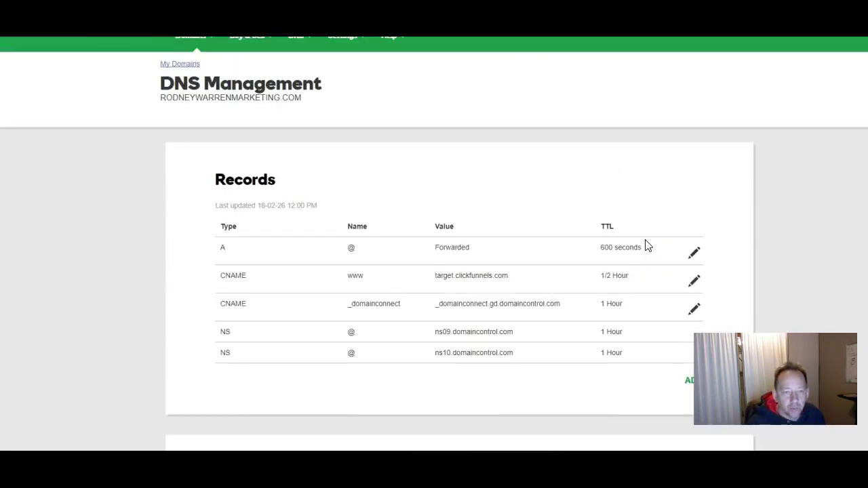
scroll(647, 245, "down", 7)
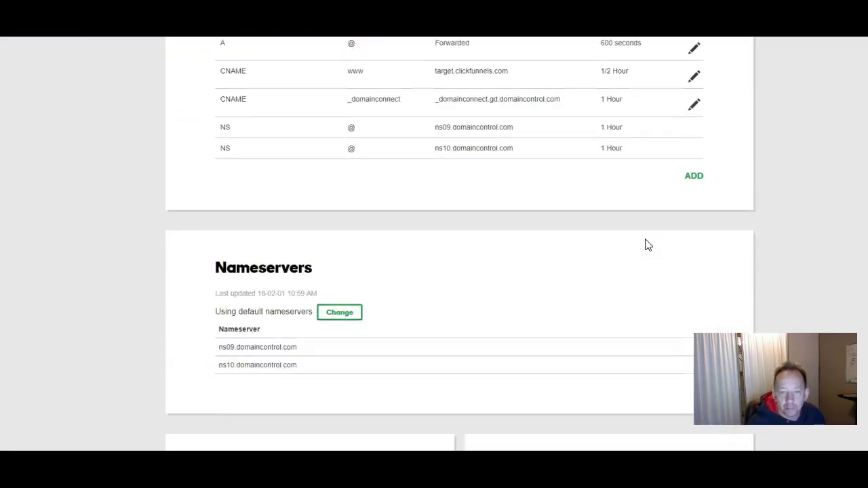
scroll(647, 245, "down", 2)
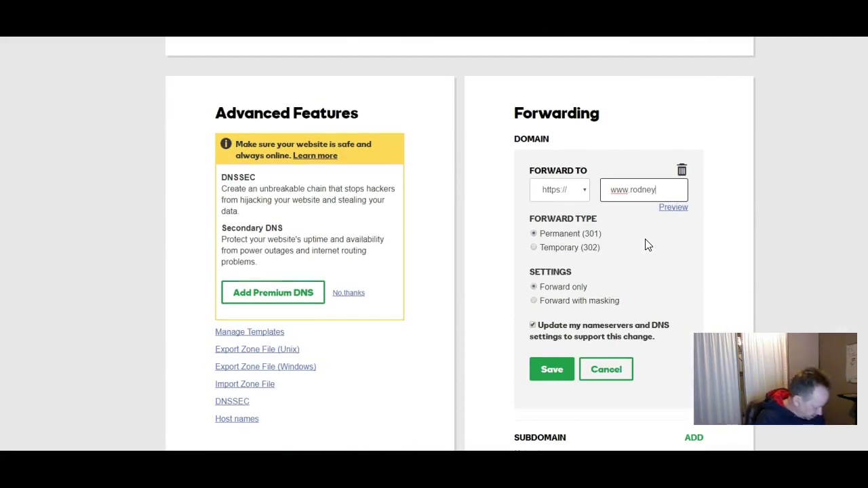
type("en")
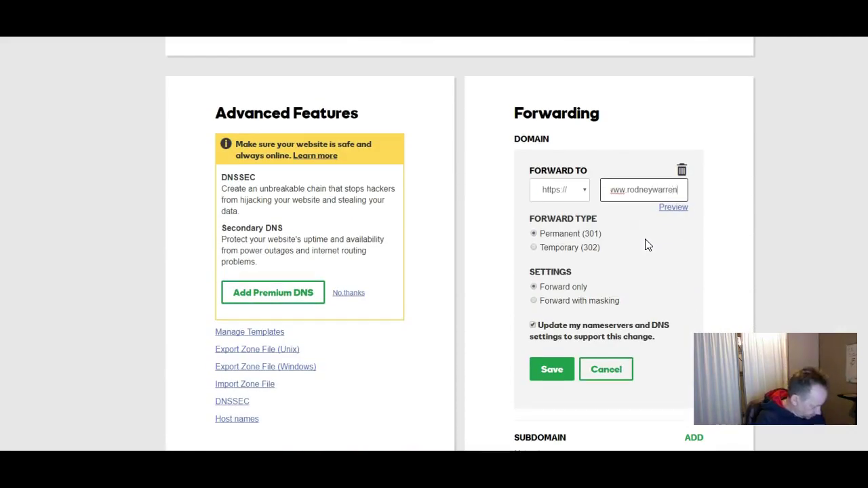
type("marketin")
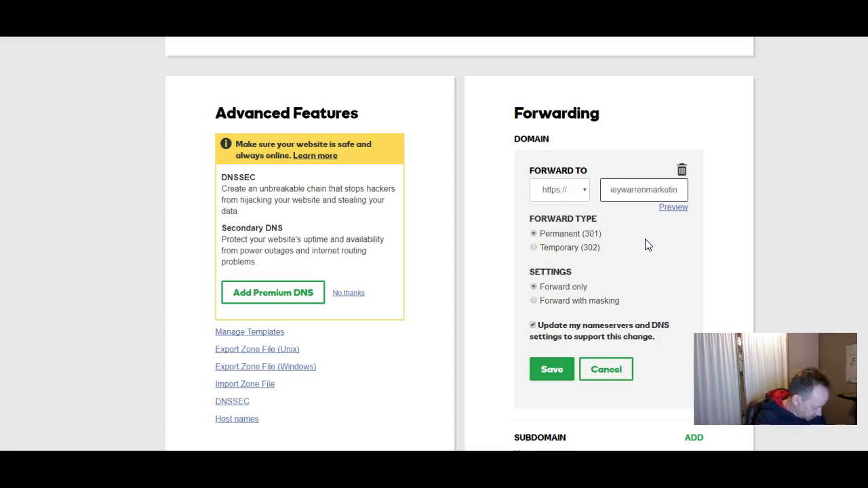
type("g.com")
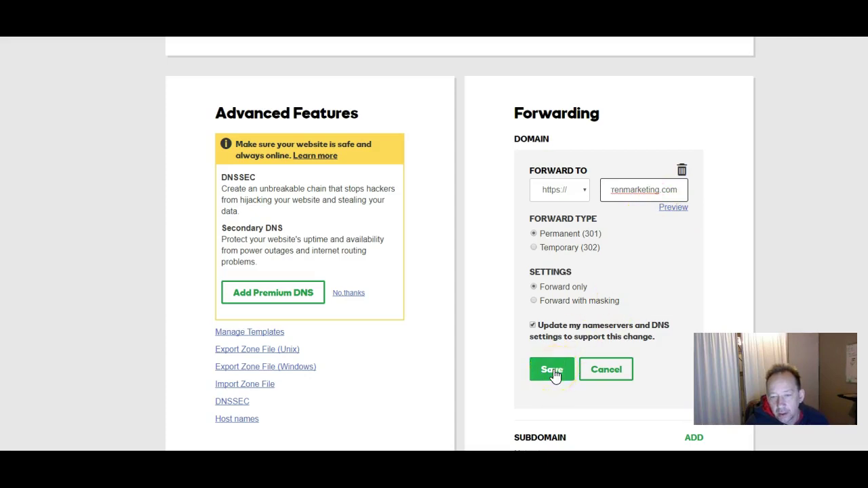
left_click(627, 189)
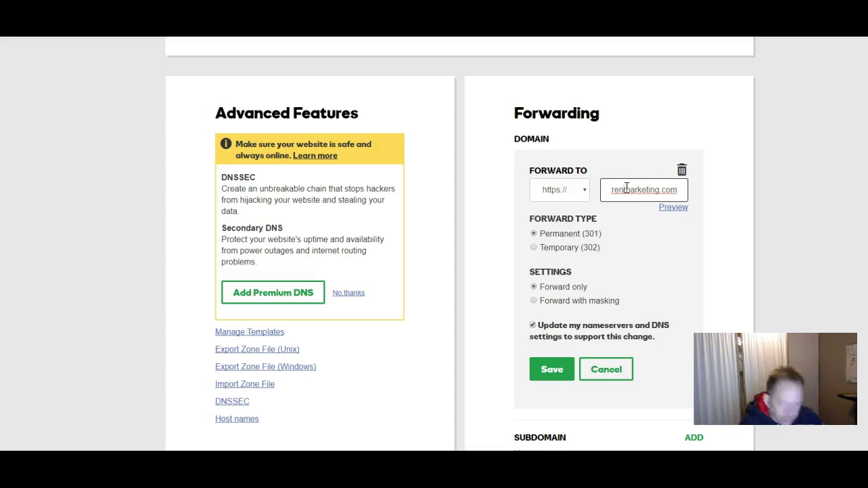
key("Left")
key("Left")
key("Left")
key("Left")
key("Left")
key("Left")
key("Left")
key("Left")
key("Left")
key("Left")
key("Left")
key("Left")
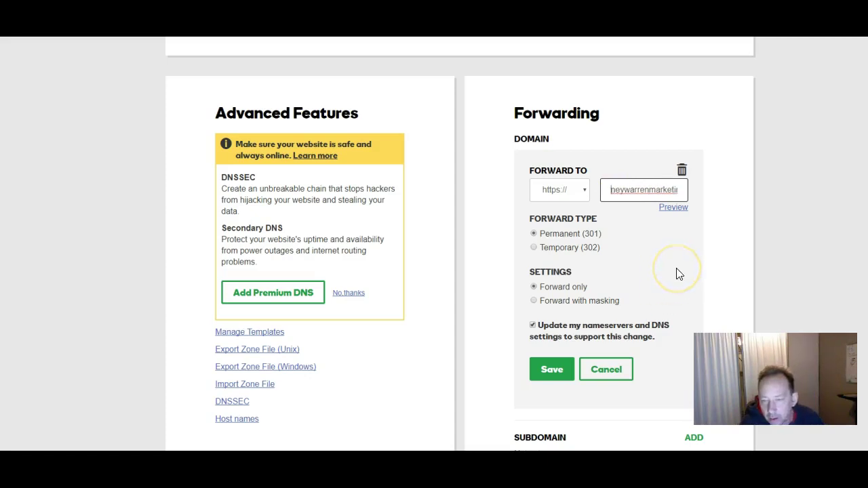
key("Left")
key("Left")
key("Left")
key("Left")
key("Left")
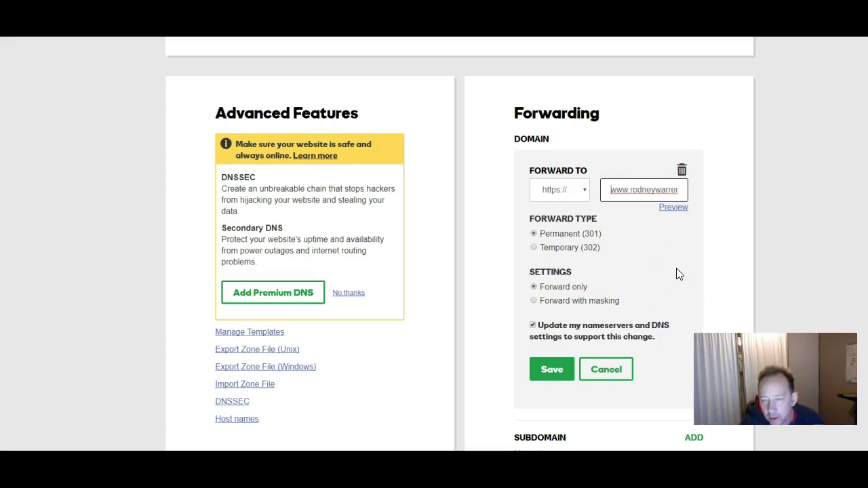
left_click(546, 377)
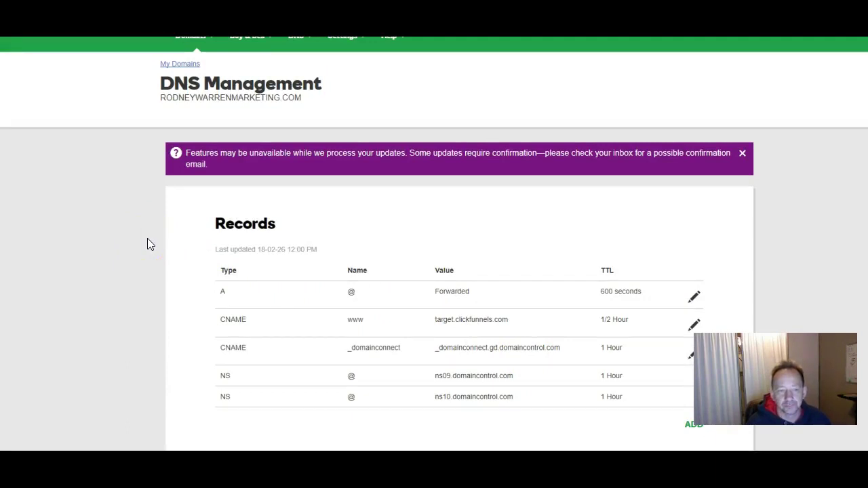
Check the DNS records, nameservers and forwarding in GoDaddy, then return to ClickFunnels' domains list
scroll(148, 238, "down", 4)
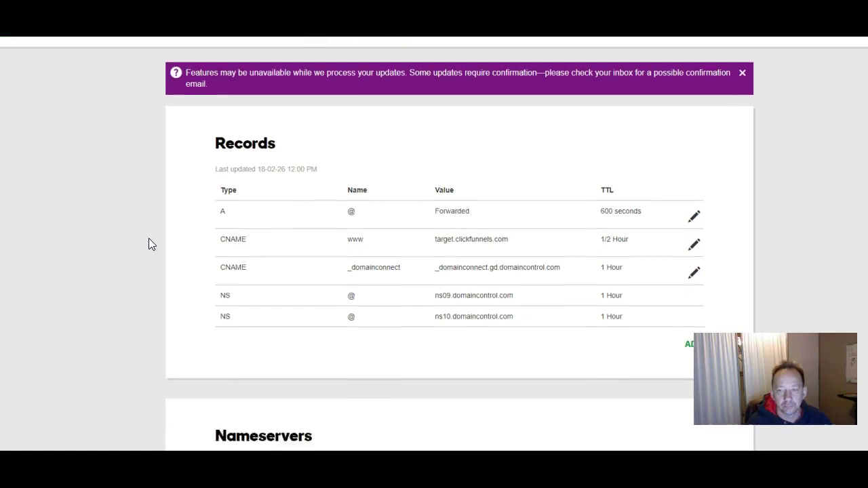
scroll(148, 239, "down", 4)
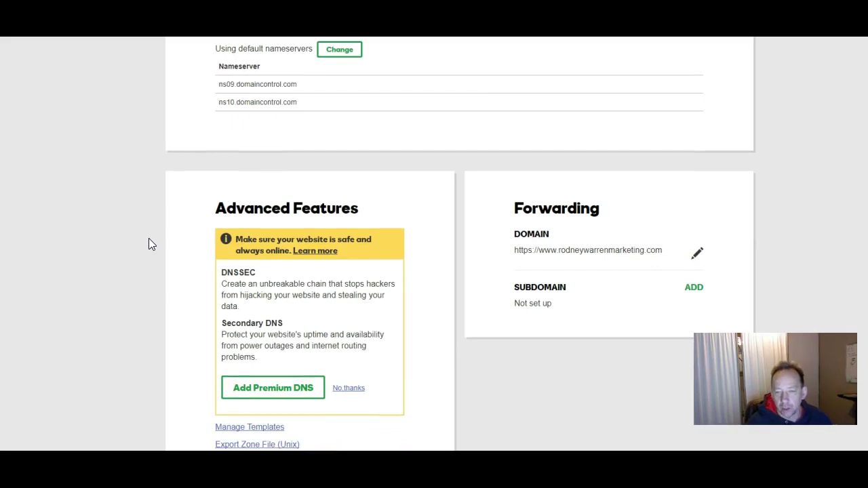
scroll(148, 243, "up", 7)
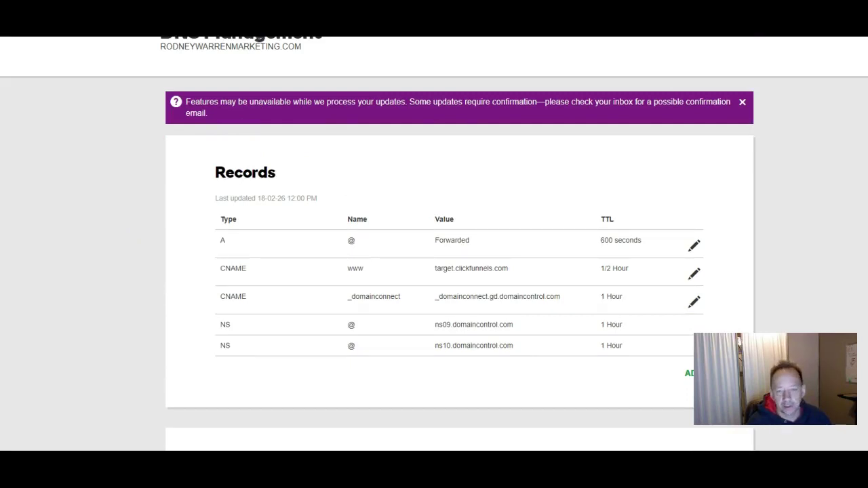
key("ctrl+Tab")
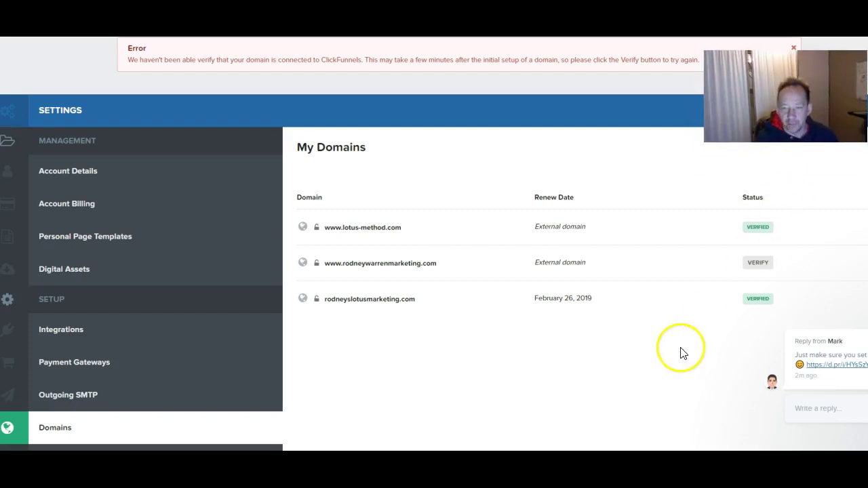
left_click(759, 262)
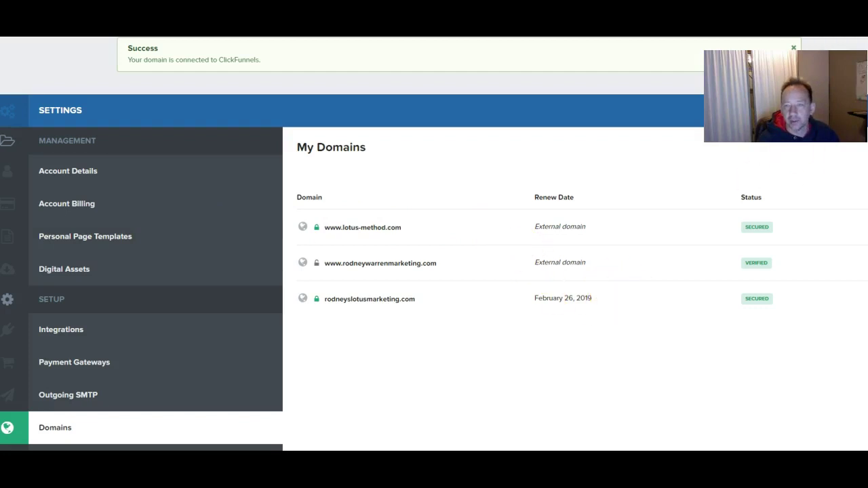
mouse_move(587, 136)
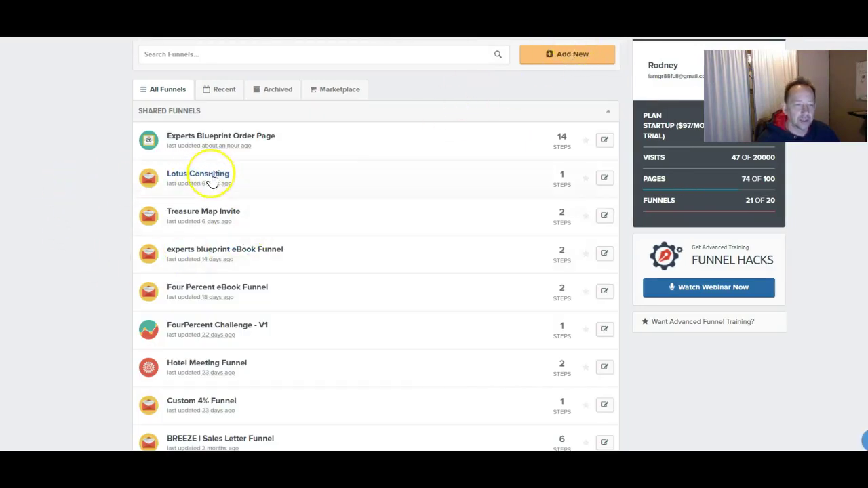
left_click(217, 137)
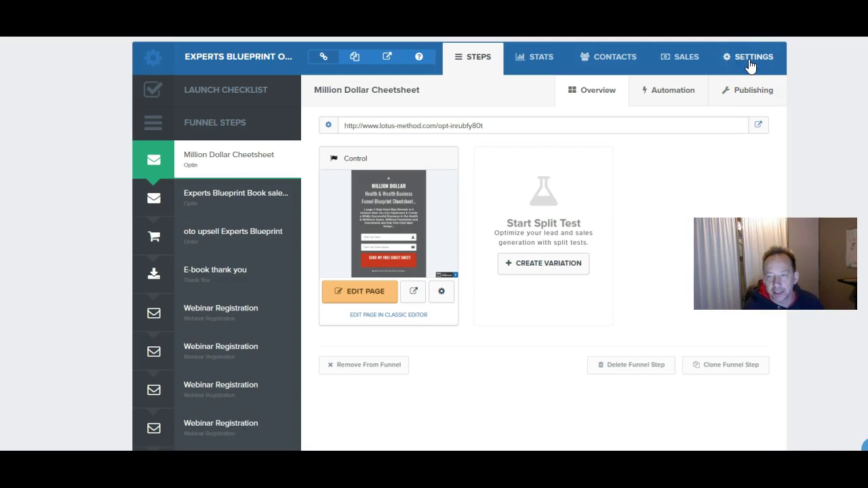
left_click(751, 61)
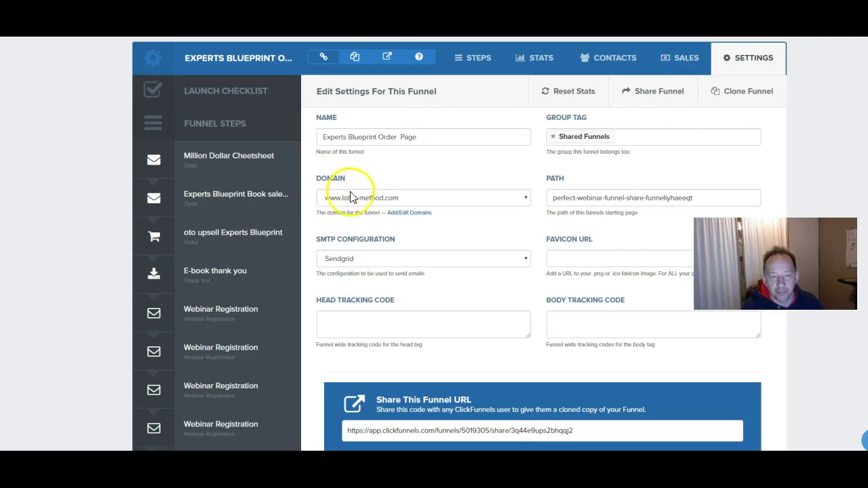
left_click(526, 199)
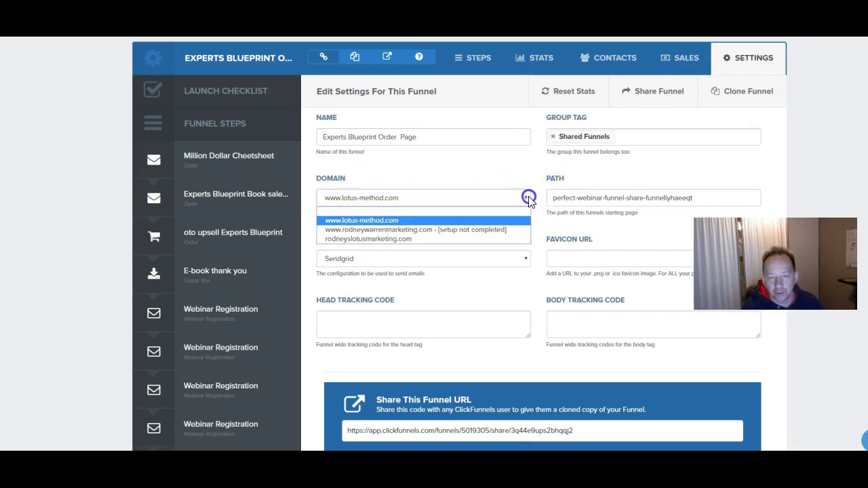
left_click(400, 222)
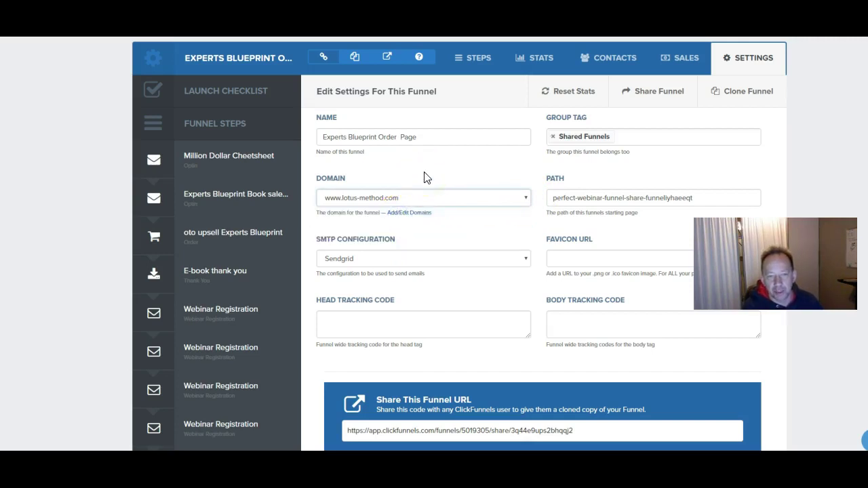
scroll(459, 284, "down", 12)
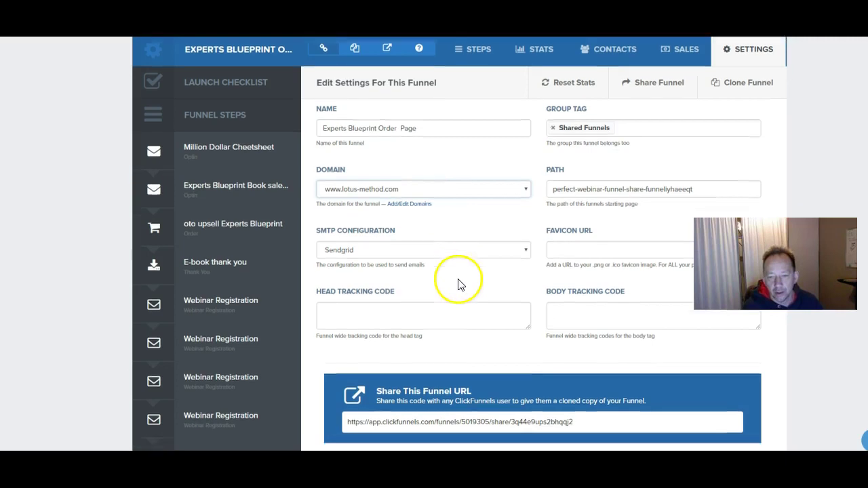
scroll(459, 284, "down", 5)
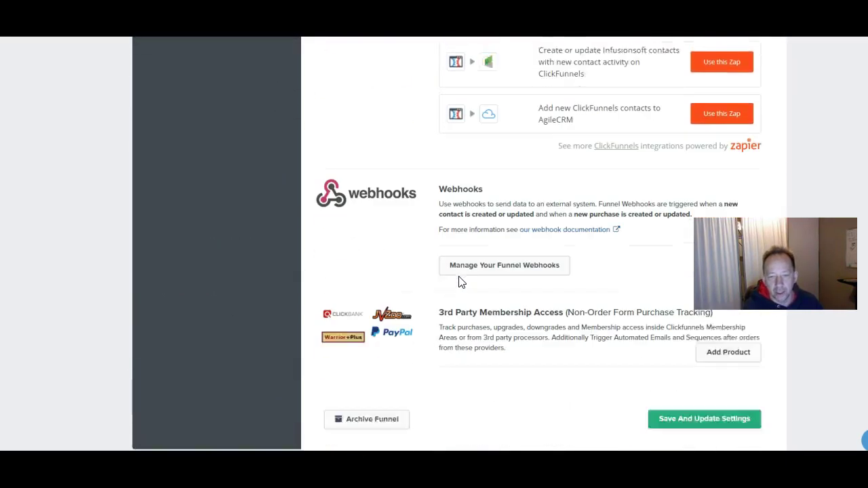
left_click(709, 383)
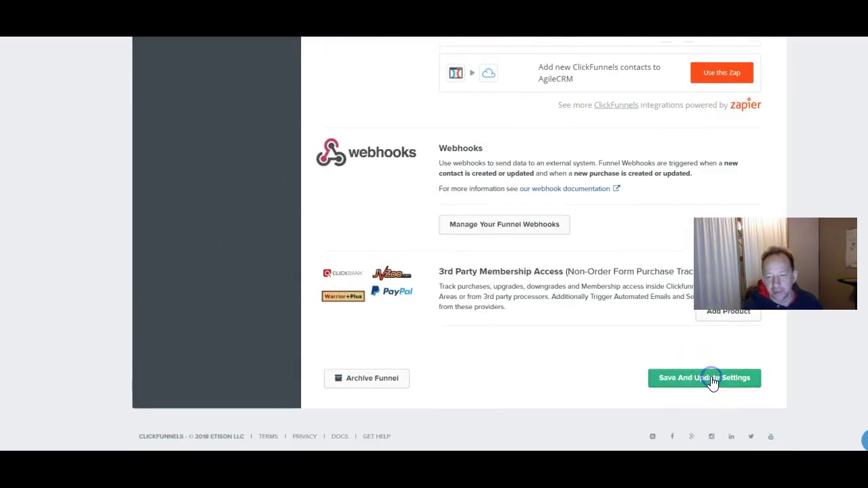
left_click(827, 199)
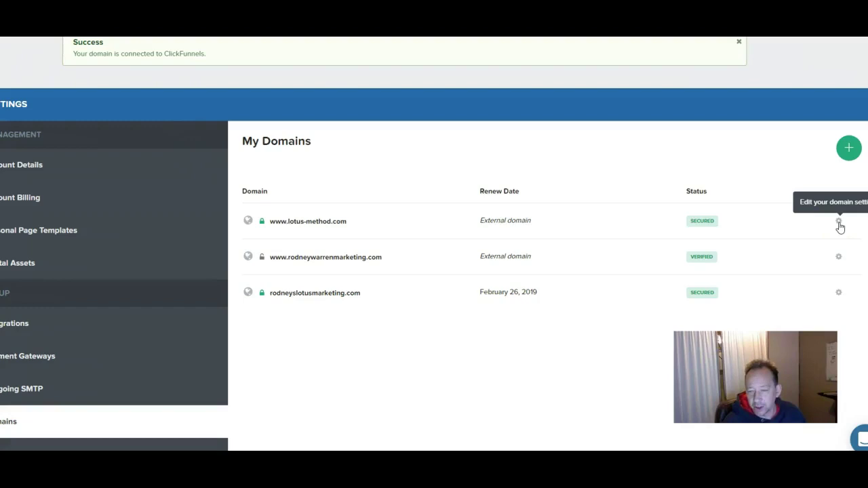
left_click(838, 224)
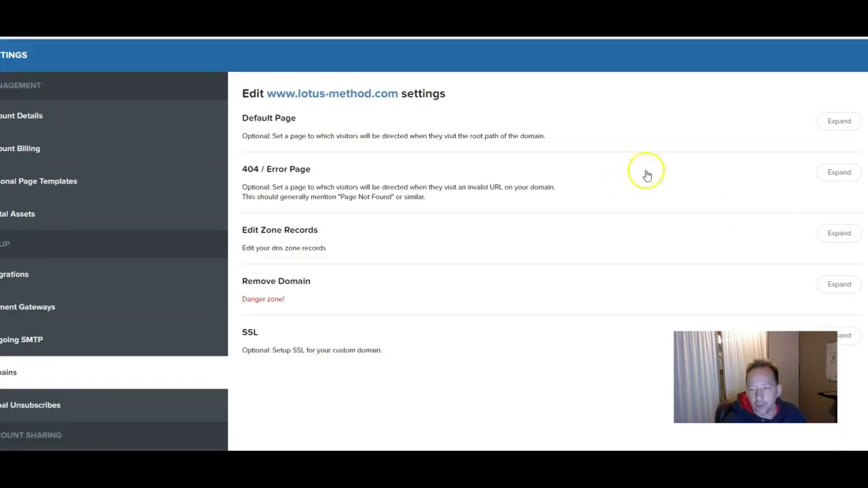
left_click(367, 100)
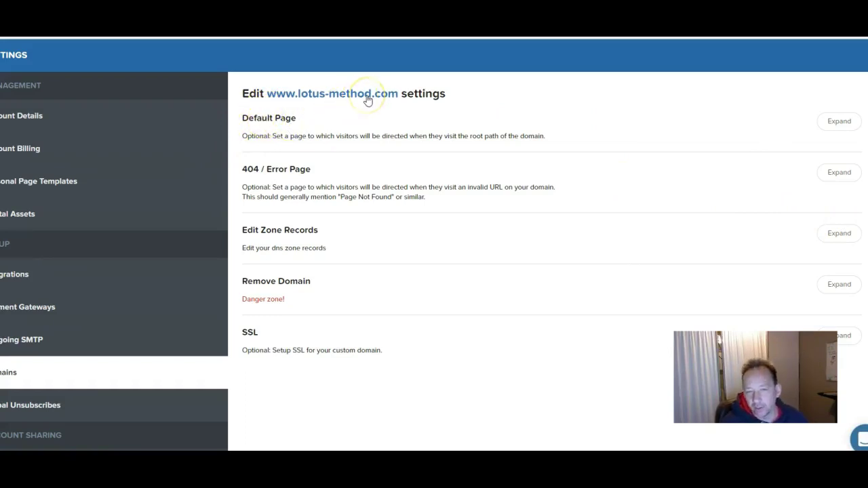
left_click(840, 123)
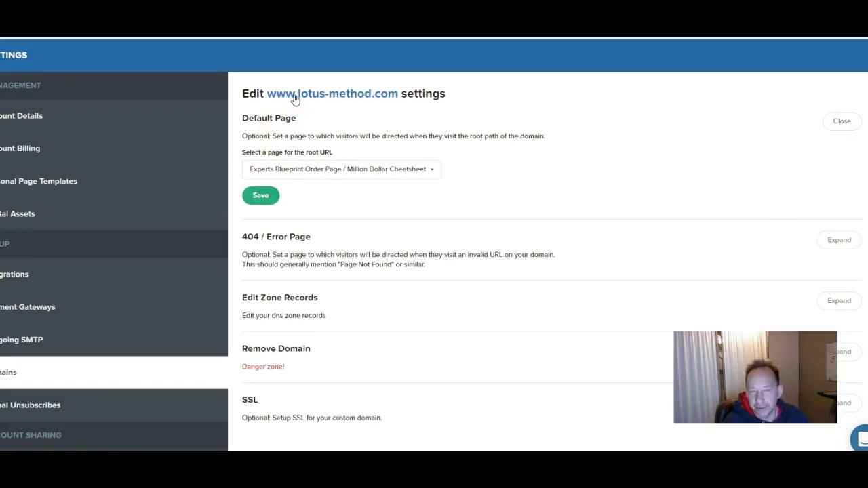
left_click(433, 171)
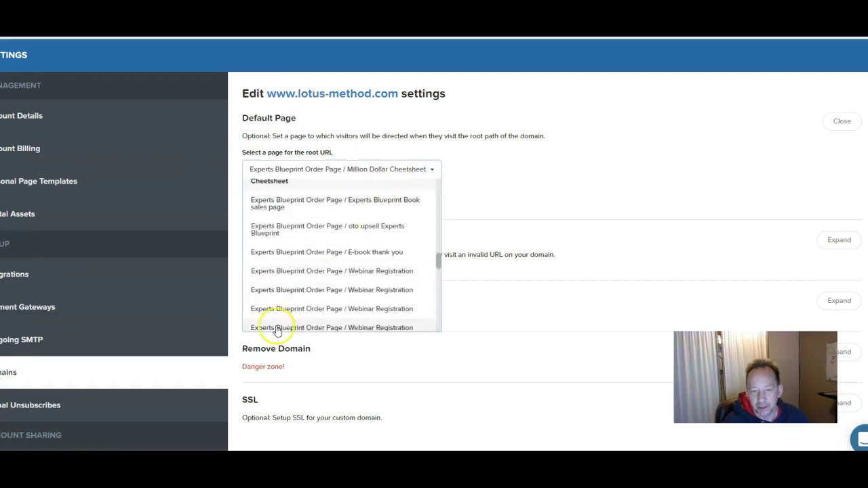
scroll(346, 237, "down", 5)
scroll(346, 238, "up", 4)
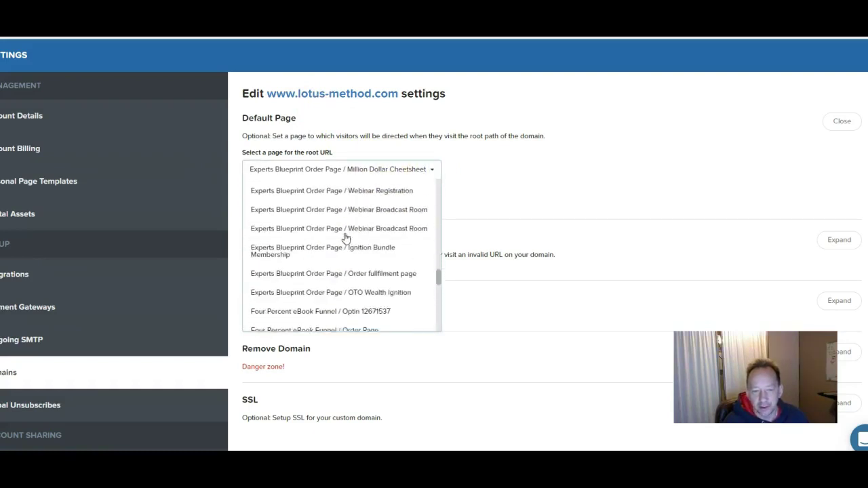
scroll(346, 237, "down", 2)
scroll(346, 237, "down", 5)
scroll(346, 238, "up", 3)
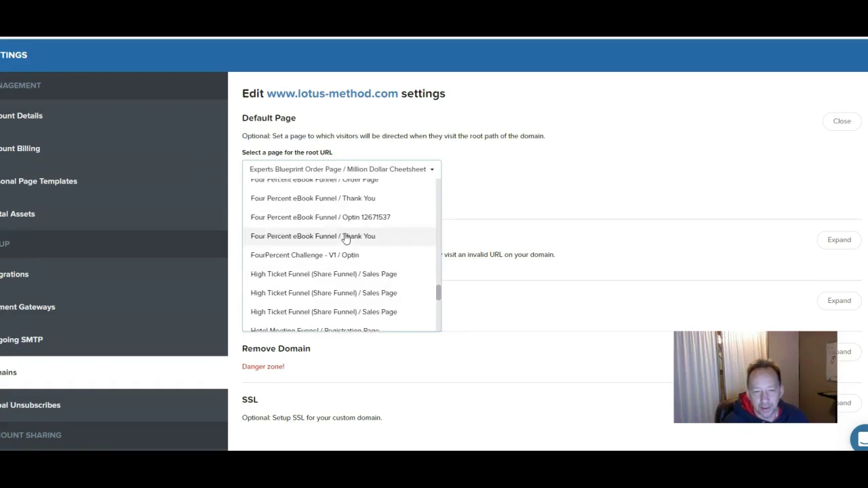
scroll(346, 237, "up", 10)
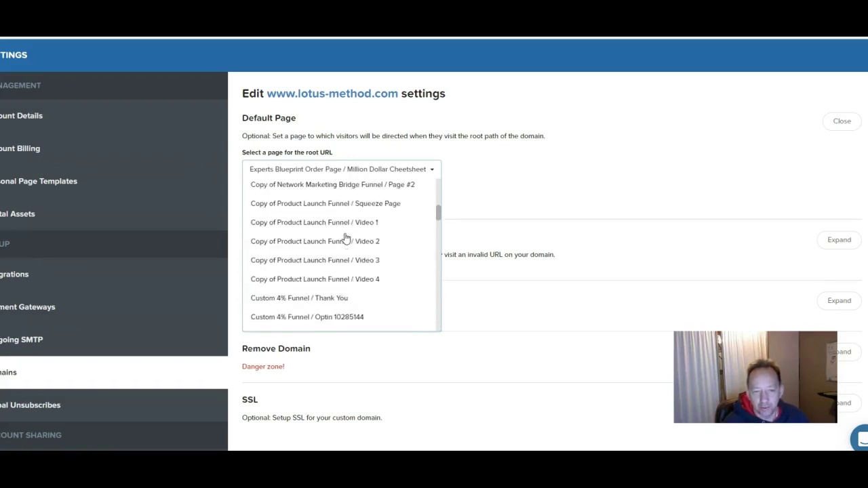
scroll(346, 237, "up", 5)
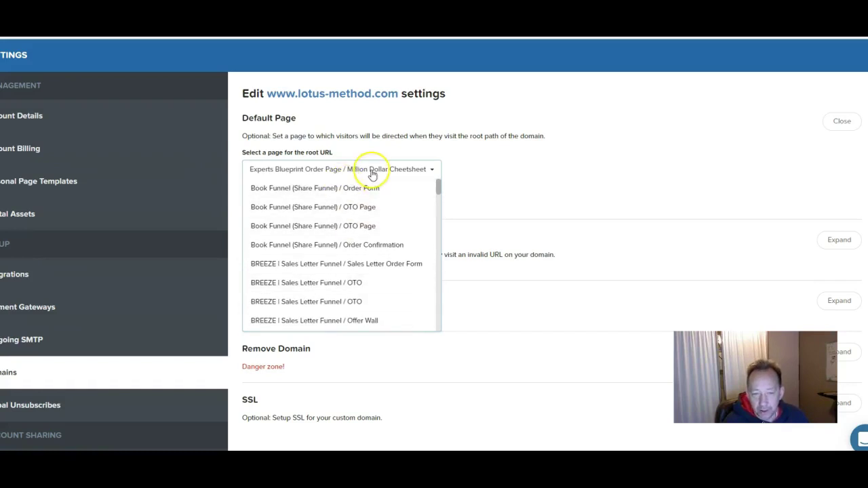
left_click(504, 150)
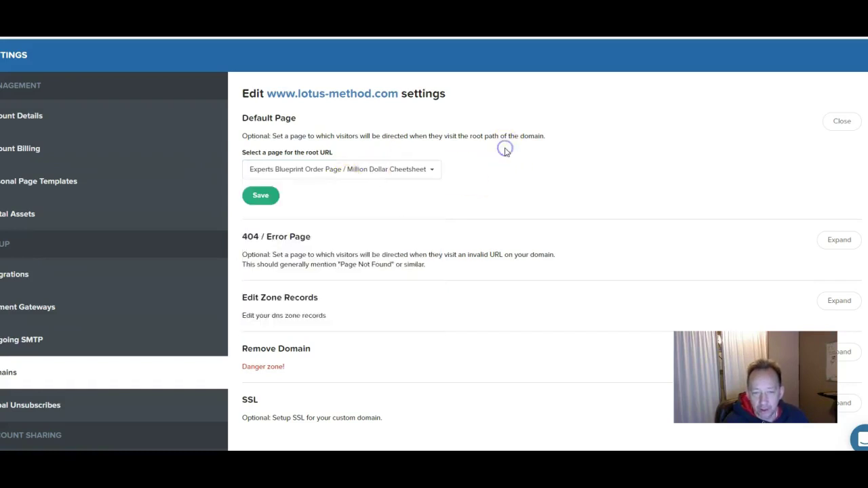
left_click(274, 197)
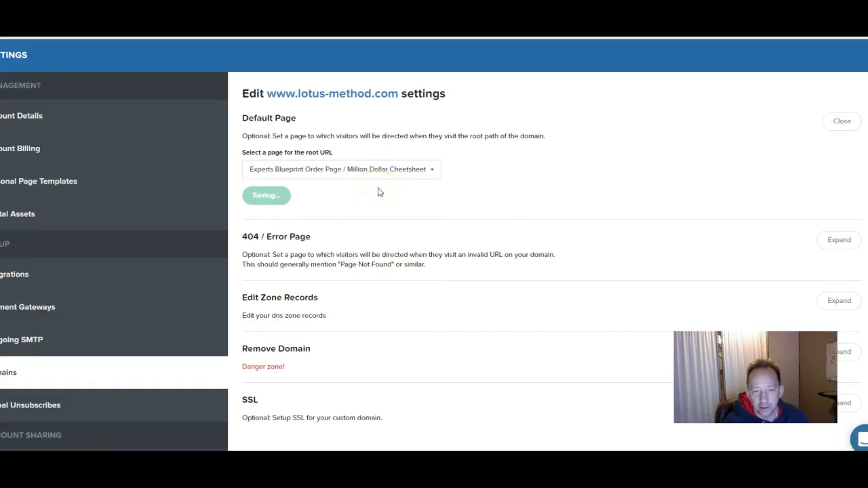